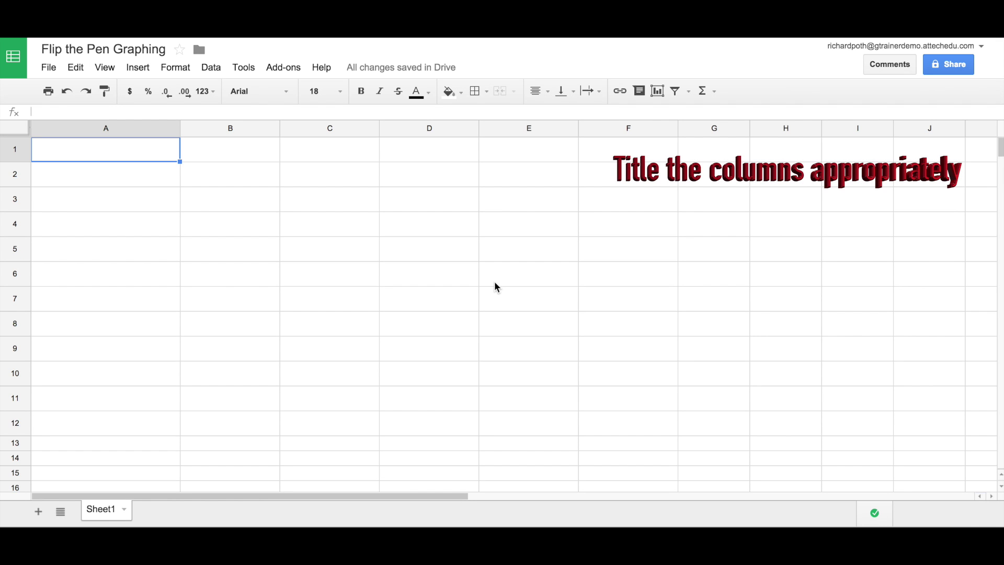
# Step: Enter the headers 'Favourite Colour' in A1 and 'Number' in B1
pyautogui.write('Favourite Colour')
pyautogui.press('Tab')
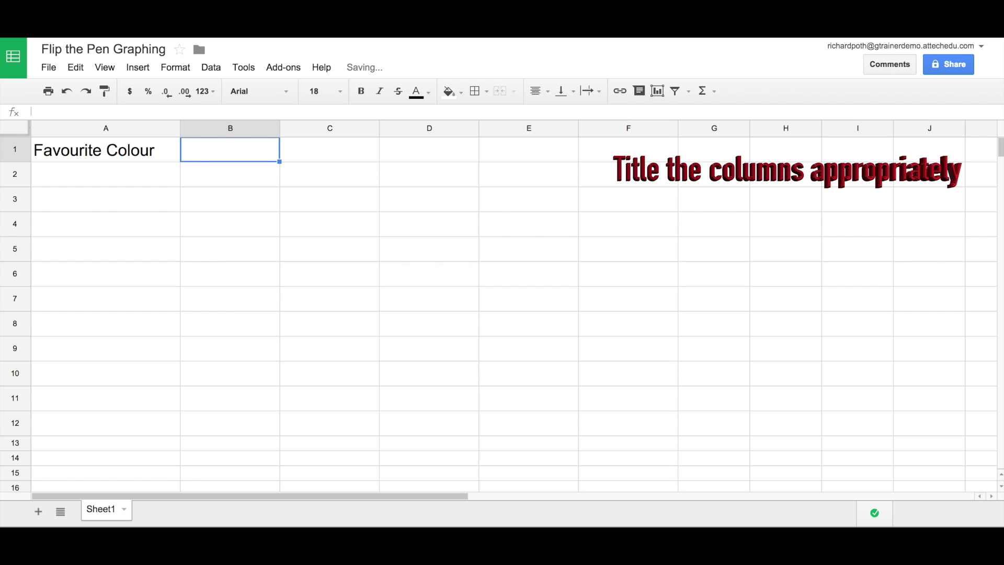
pyautogui.write('Number')
# Step: Shade header cells A1:B1 light pink and make them bold
pyautogui.click(129, 154)
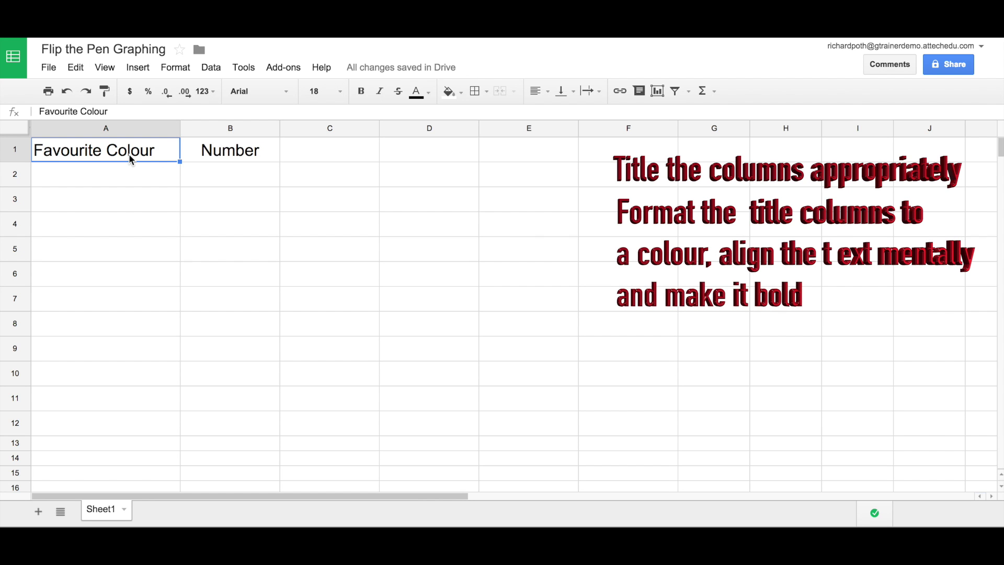
pyautogui.moveTo(130, 154); pyautogui.dragTo(233, 151)
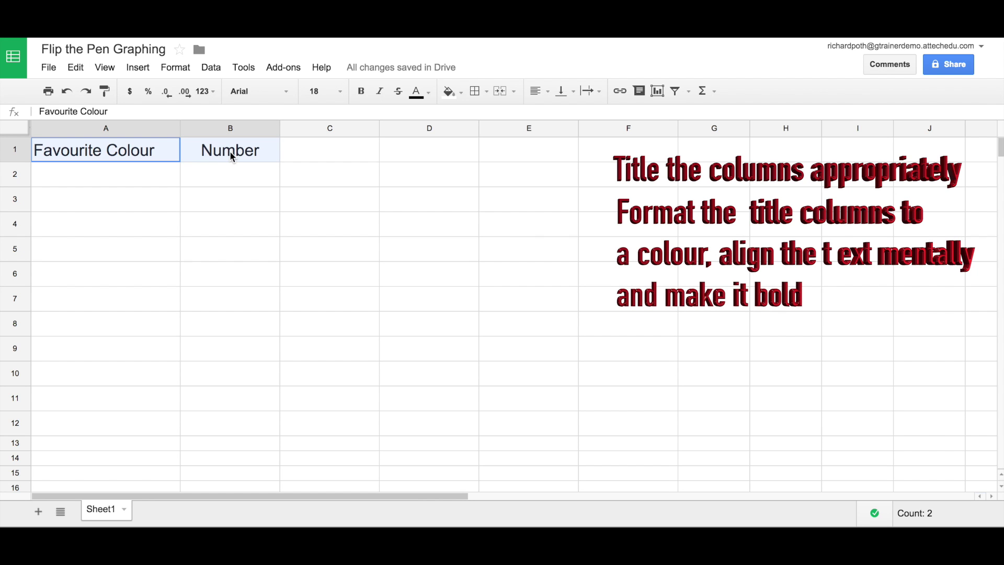
pyautogui.click(464, 91)
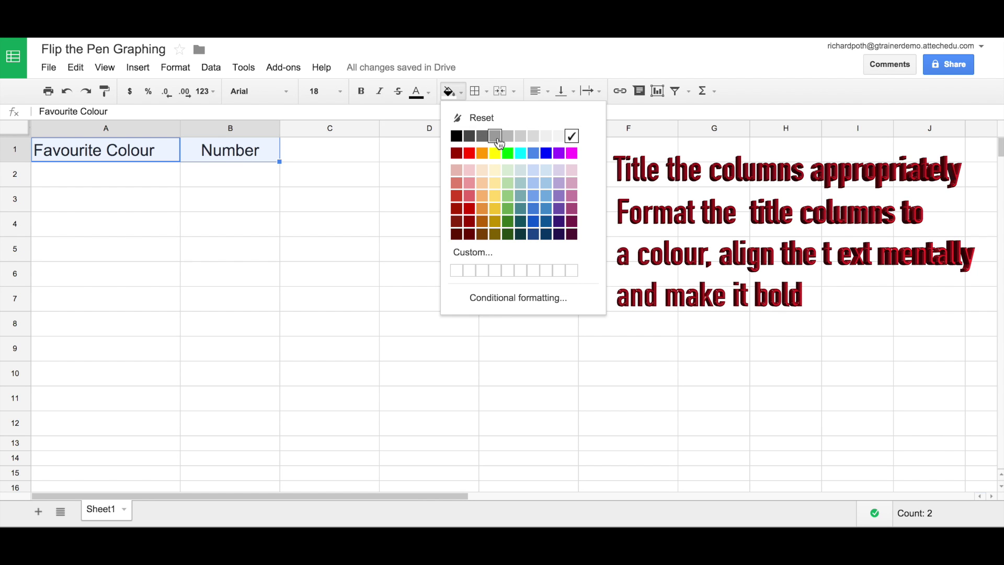
pyautogui.click(470, 171)
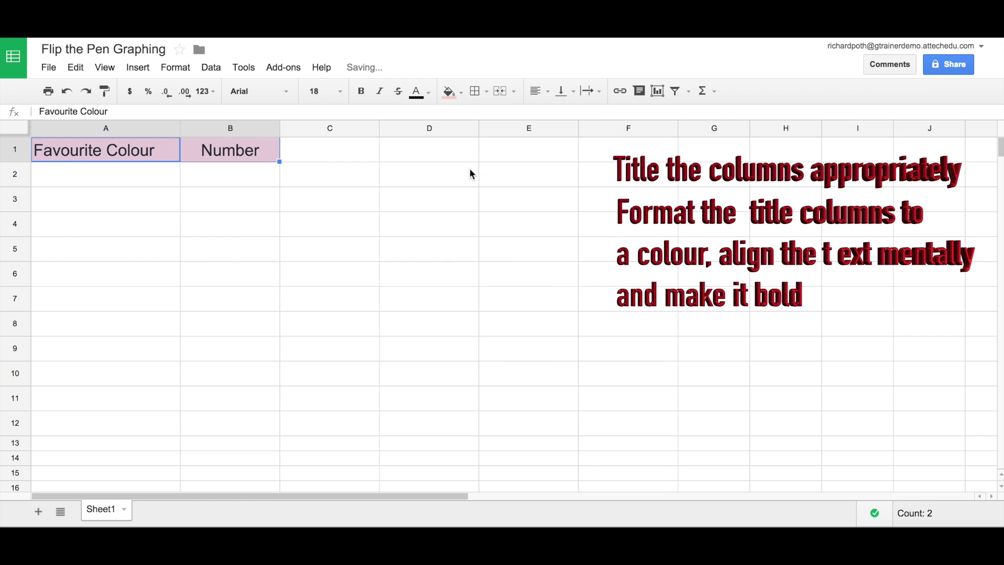
pyautogui.click(361, 92)
pyautogui.click(547, 91)
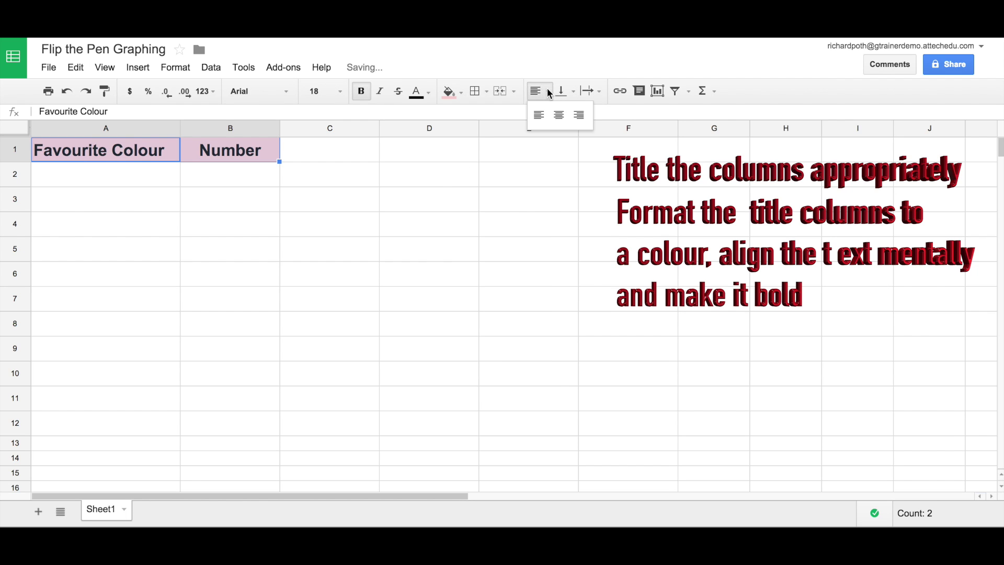
# Step: Centre the headers and list Red, Blue, Green, Yellow, Purple, White, Other down A2:A8
pyautogui.click(559, 114)
pyautogui.click(112, 178)
pyautogui.write('Red')
pyautogui.press('Return')
pyautogui.write('Blue')
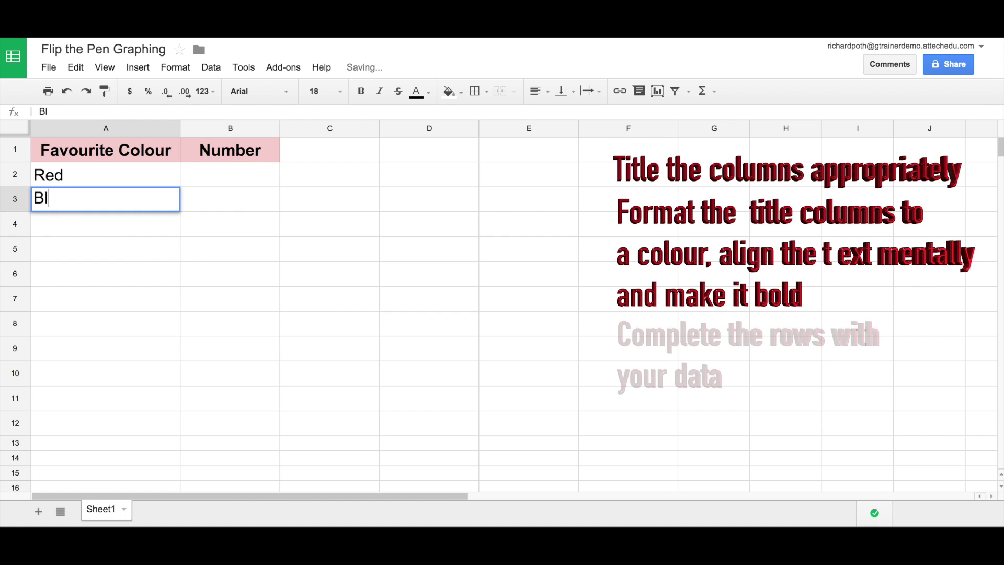
pyautogui.press('Return')
pyautogui.write('Green')
pyautogui.press('Return')
pyautogui.write('Yellow')
pyautogui.press('Return')
pyautogui.write('Purple')
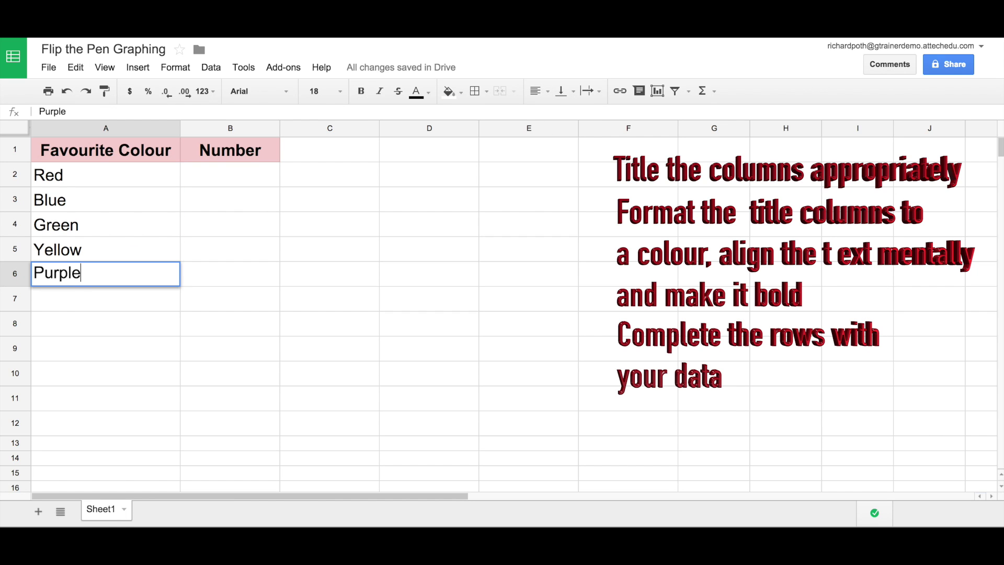
pyautogui.press('Return')
pyautogui.write('White')
# Step: Enter the counts 13, 11, 5, 8, 10, 3 and 2 in B2:B8
pyautogui.press('Return')
pyautogui.write('Other')
pyautogui.click(230, 175)
pyautogui.write('13')
pyautogui.press('Return')
pyautogui.write('11')
pyautogui.press('Return')
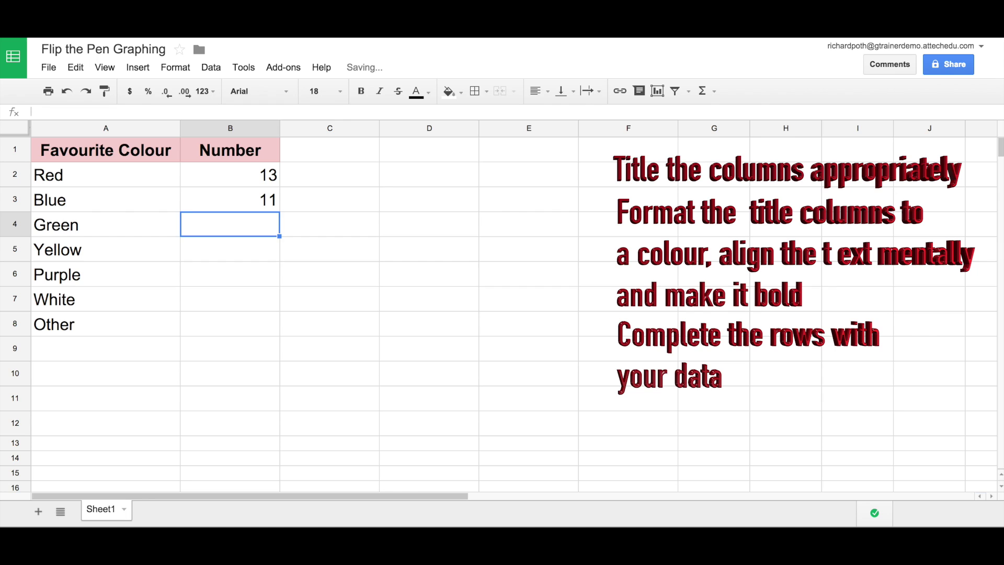
pyautogui.write('5')
pyautogui.press('Return')
pyautogui.write('8')
pyautogui.press('Return')
pyautogui.write('10')
pyautogui.press('Return')
pyautogui.write('3')
pyautogui.press('Return')
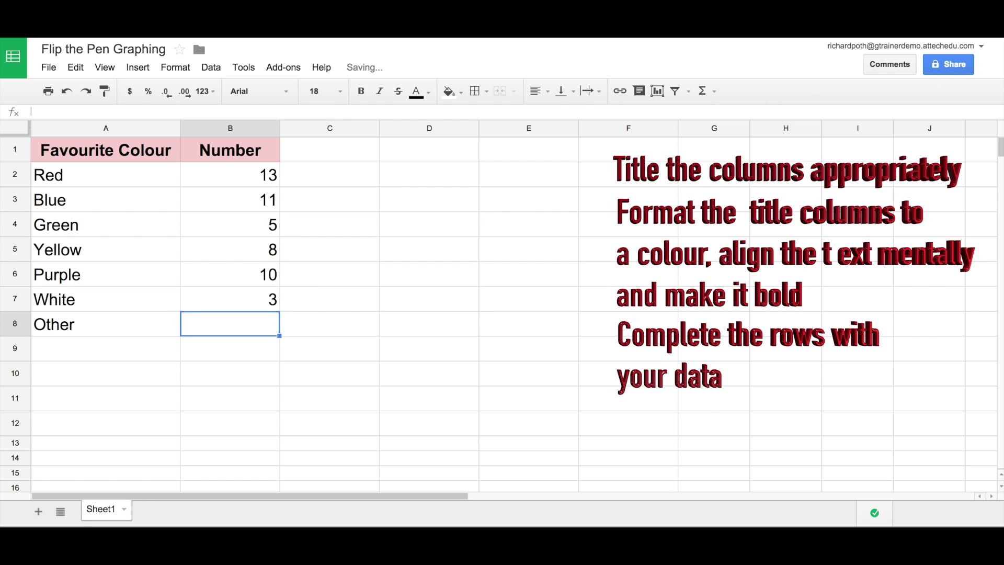
pyautogui.write('2')
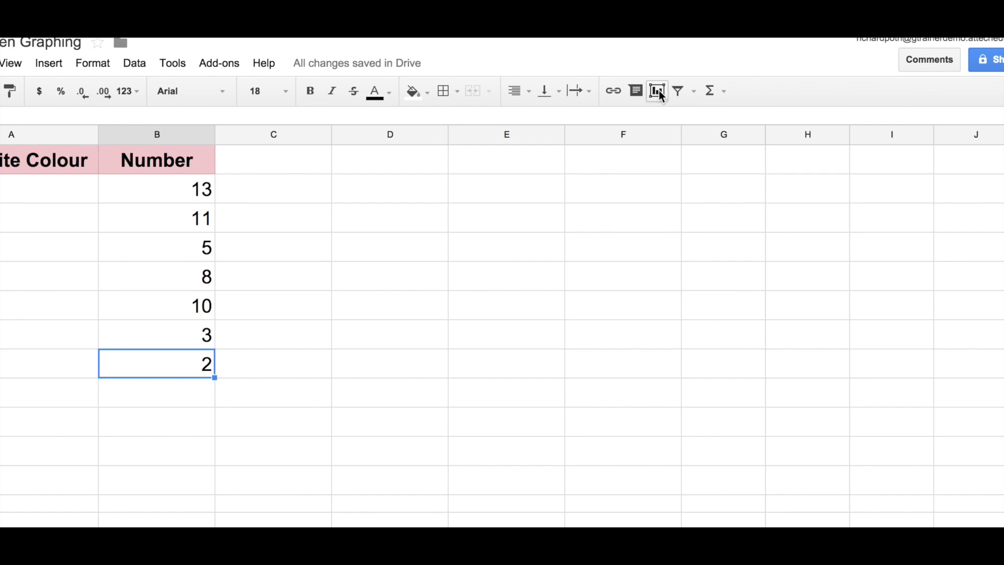
# Step: Insert the recommended column chart plotting Number for each Favourite Colour from A1:B8
pyautogui.click(658, 91)
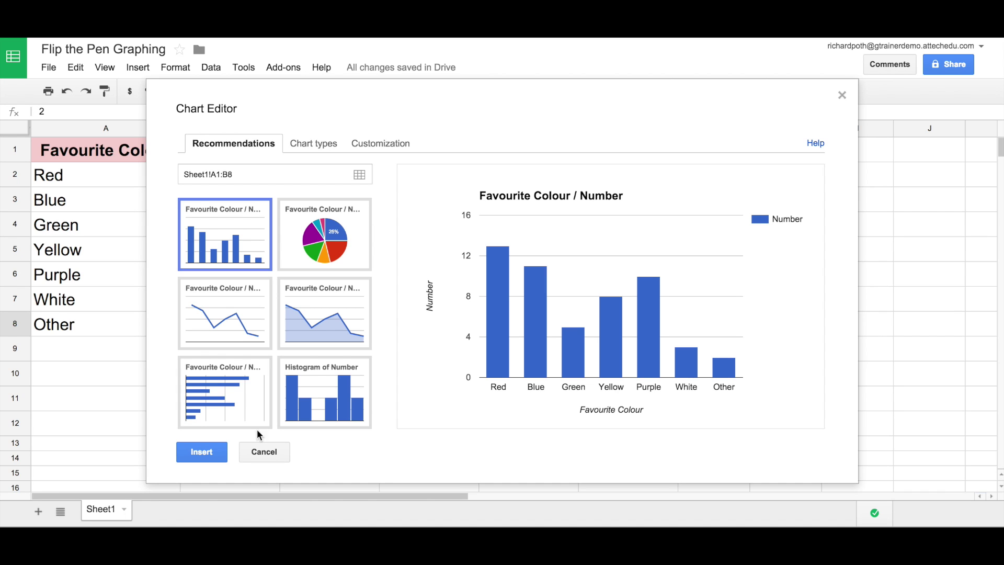
pyautogui.click(189, 453)
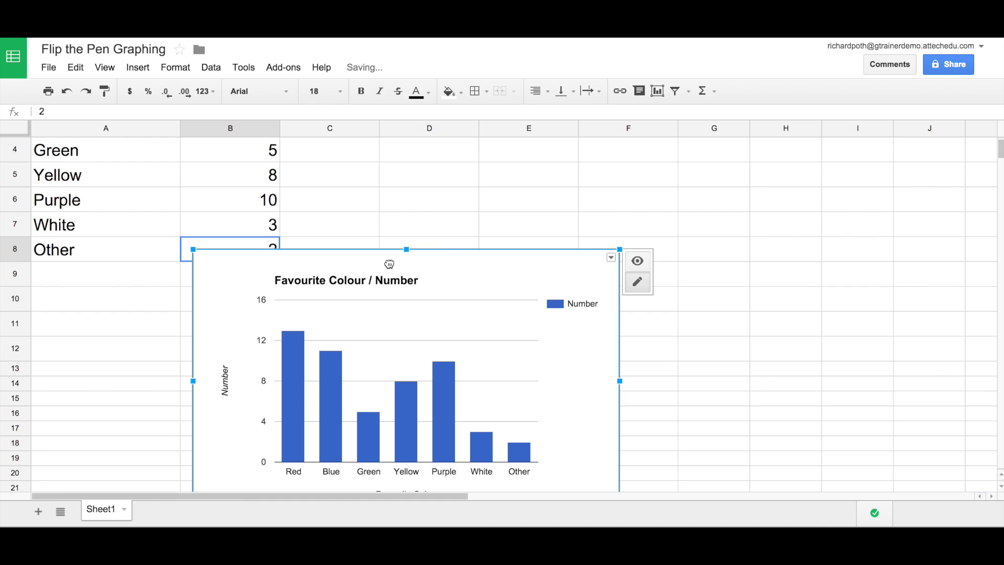
# Step: Move the chart up and to the right of the colour table, then deselect it
pyautogui.moveTo(390, 264); pyautogui.dragTo(665, 167)
pyautogui.scroll(2, 348, 282)
pyautogui.click(347, 282)
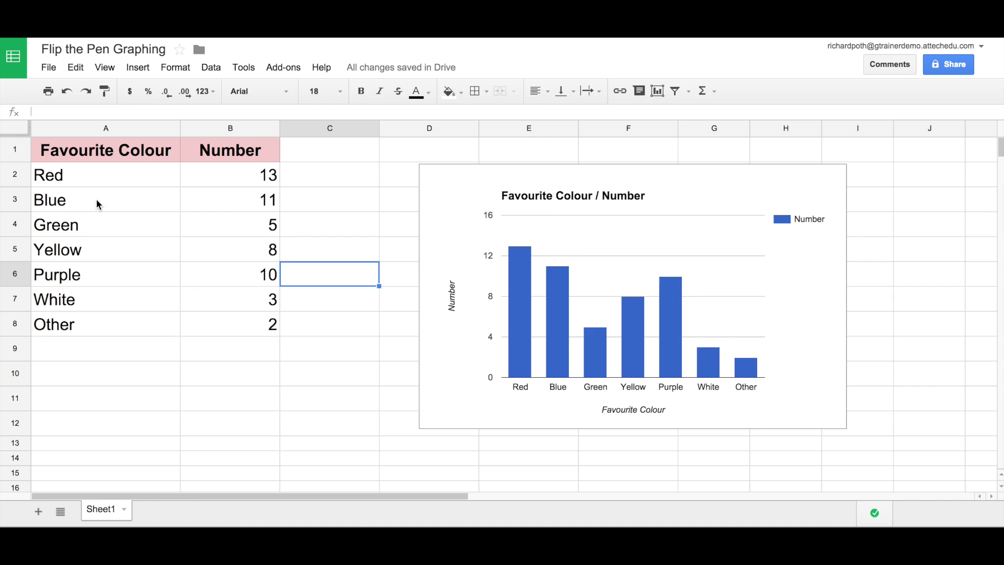
# Step: Change Green's count in B4 to 7 and Purple's count in B6 to 2
pyautogui.click(227, 232)
pyautogui.write('7')
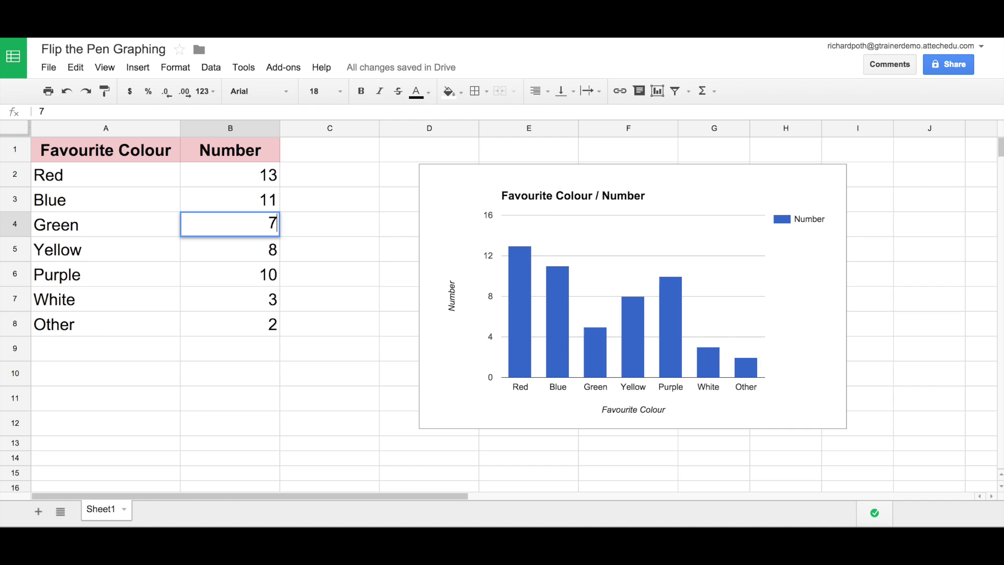
pyautogui.press('Return')
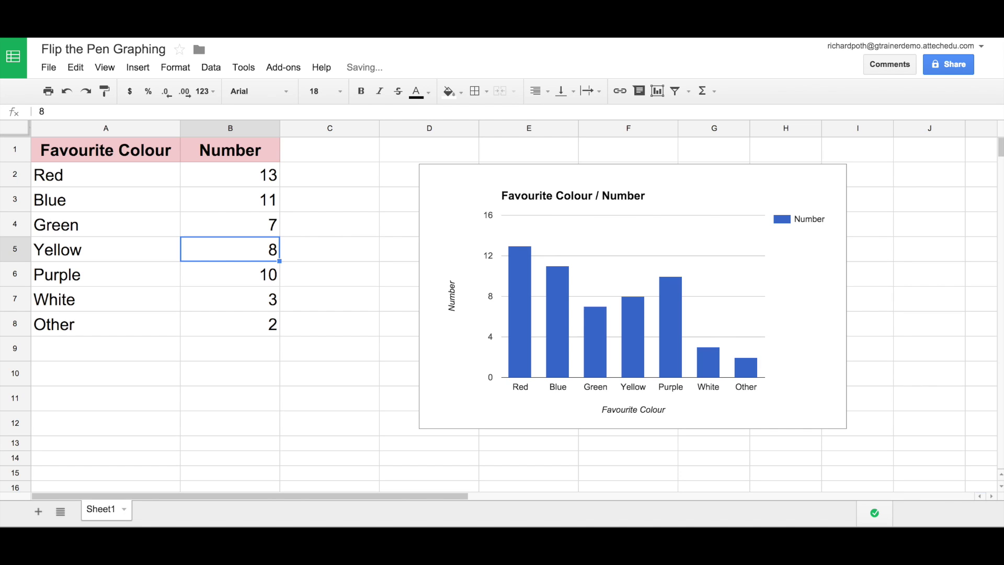
pyautogui.click(232, 273)
pyautogui.write('2')
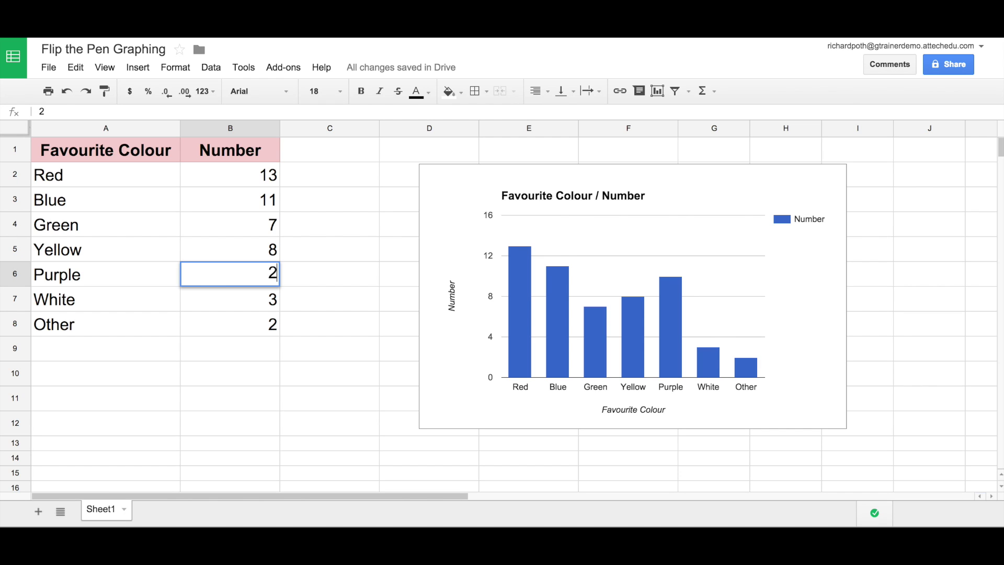
pyautogui.click(232, 275)
pyautogui.click(349, 285)
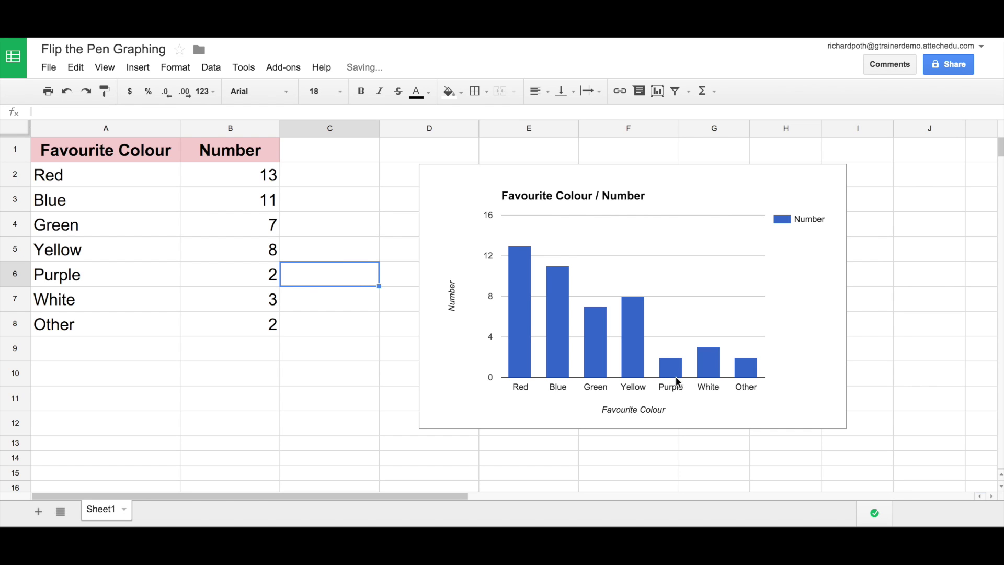
# Step: Set Blue's count in B3 to 17
pyautogui.click(222, 198)
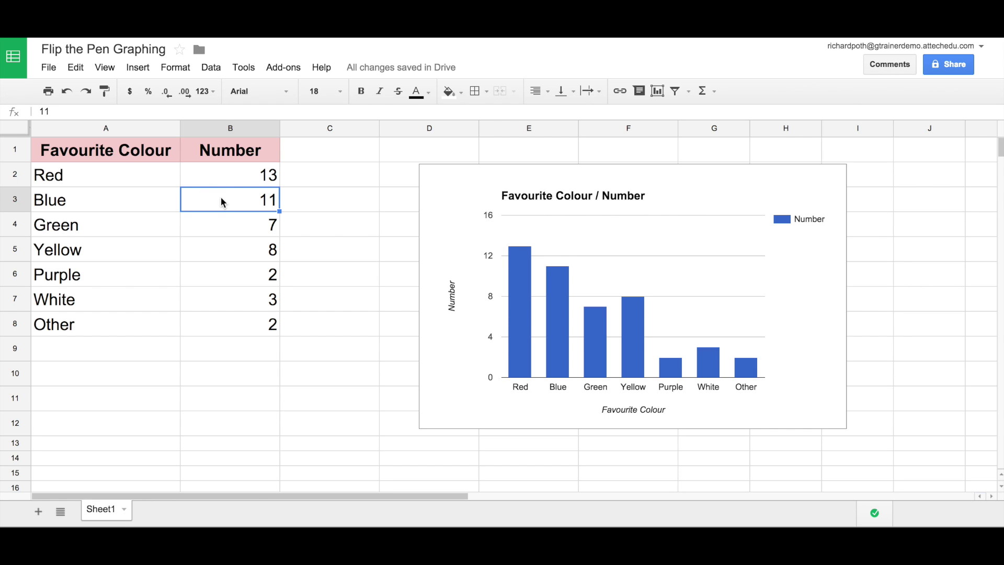
pyautogui.write('17')
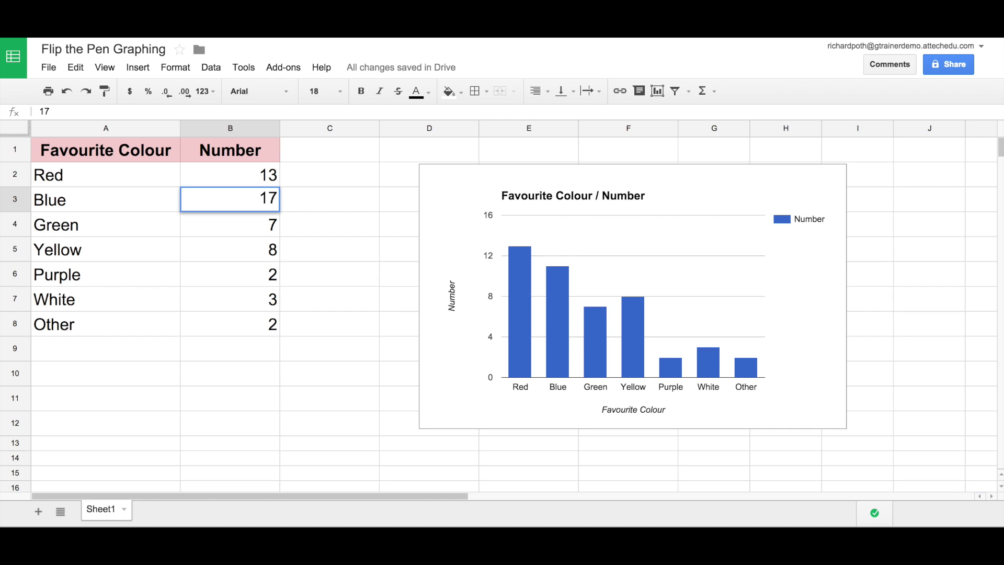
pyautogui.press('Return')
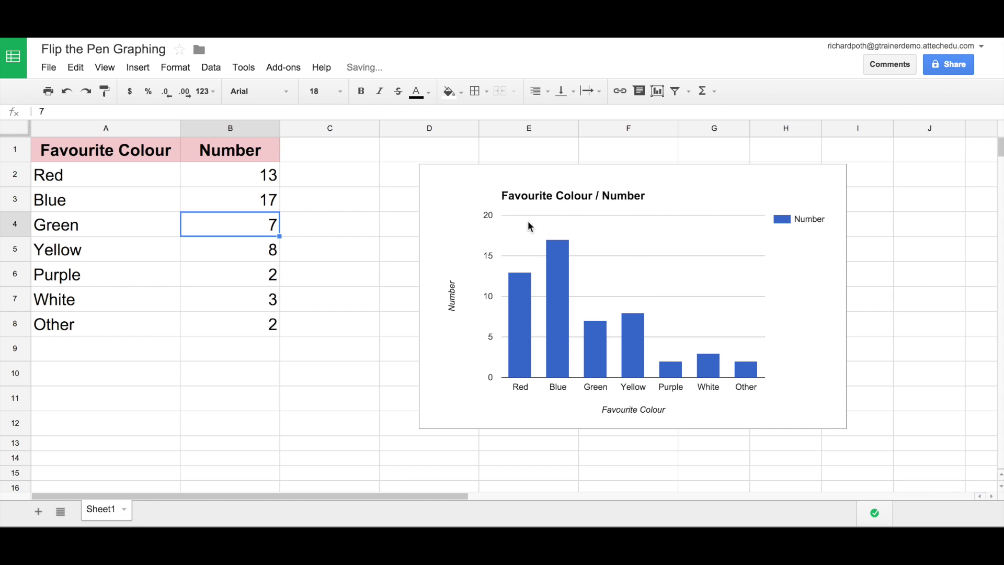